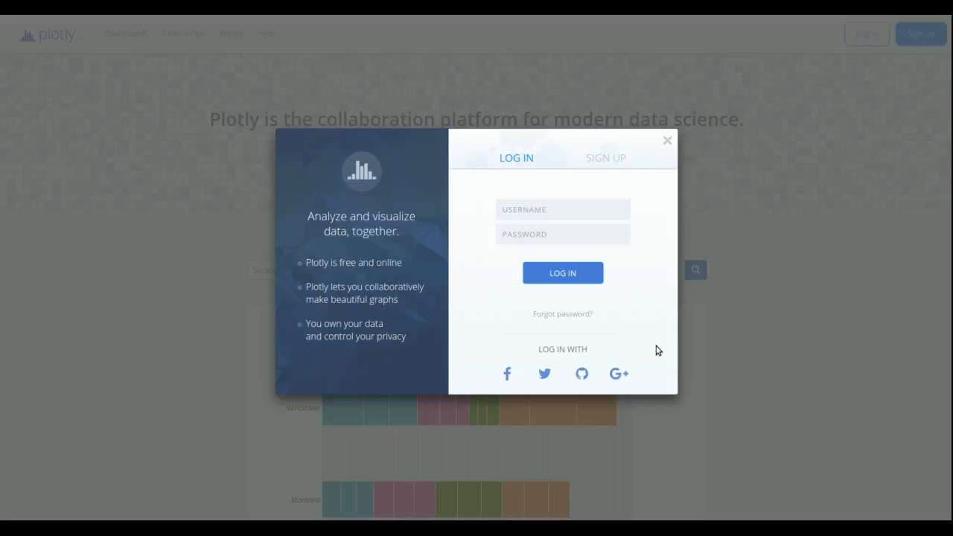
Step: Log in with the Google account and create a new chart
{"action": "left_click", "coordinate": [619, 374]}
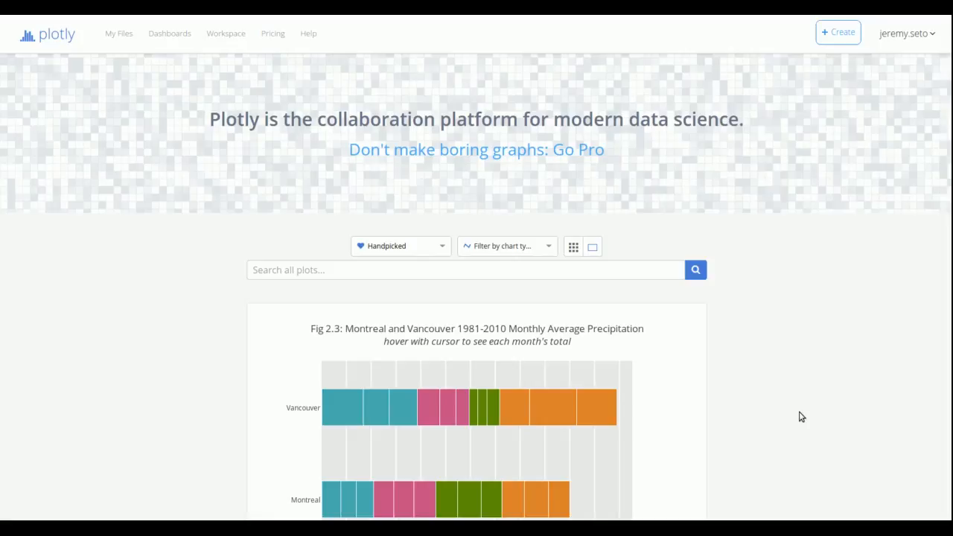
{"action": "left_click", "coordinate": [846, 36]}
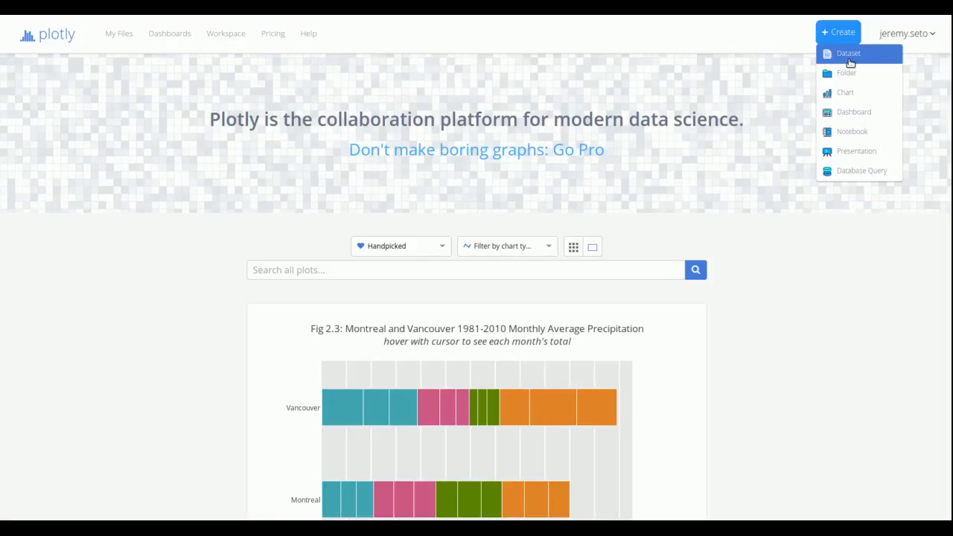
{"action": "left_click", "coordinate": [847, 95]}
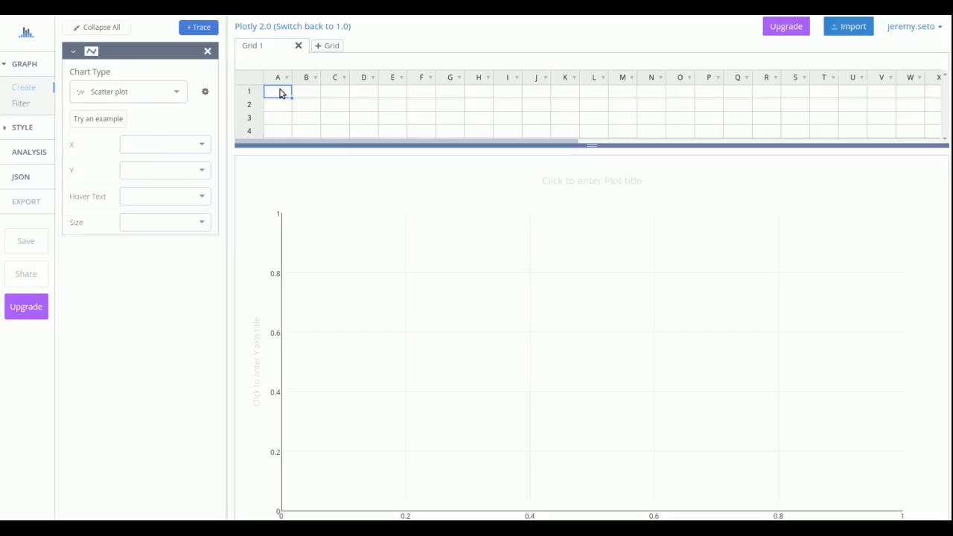
Step: Paste the copied two-column data into the grid starting at cell A1 and enlarge the grid area to show all rows
{"action": "key", "text": "ctrl+v"}
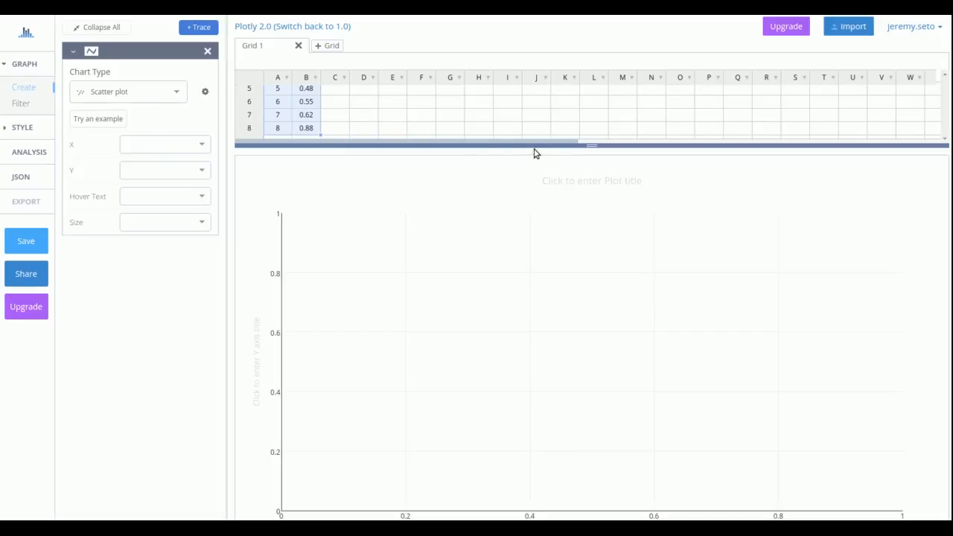
{"action": "left_click_drag", "start_coordinate": [592, 146], "coordinate": [593, 332]}
{"action": "scroll", "coordinate": [422, 192], "scroll_direction": "up", "scroll_amount": 2}
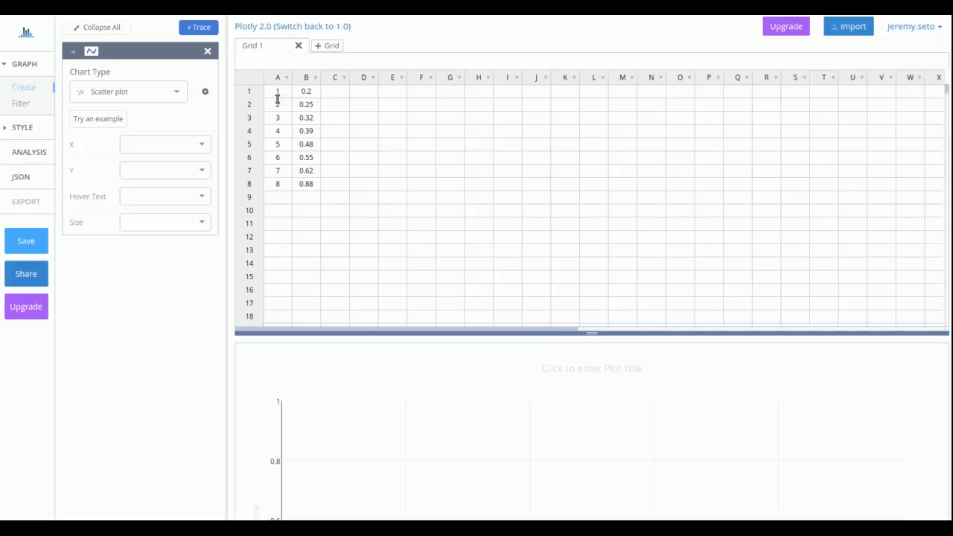
Step: Rename the header of column A to "Time (min)" and widen the column to fit the name
{"action": "left_click", "coordinate": [286, 78]}
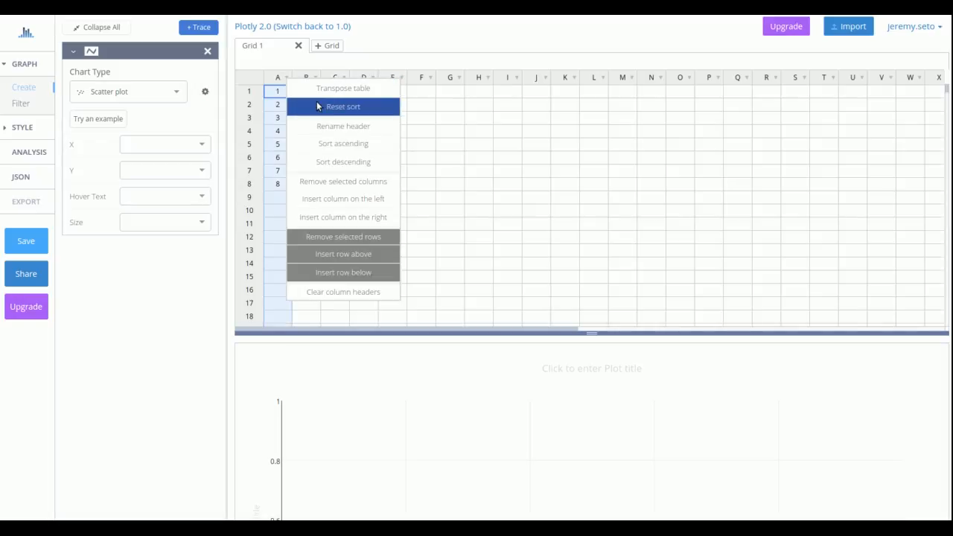
{"action": "left_click", "coordinate": [328, 126]}
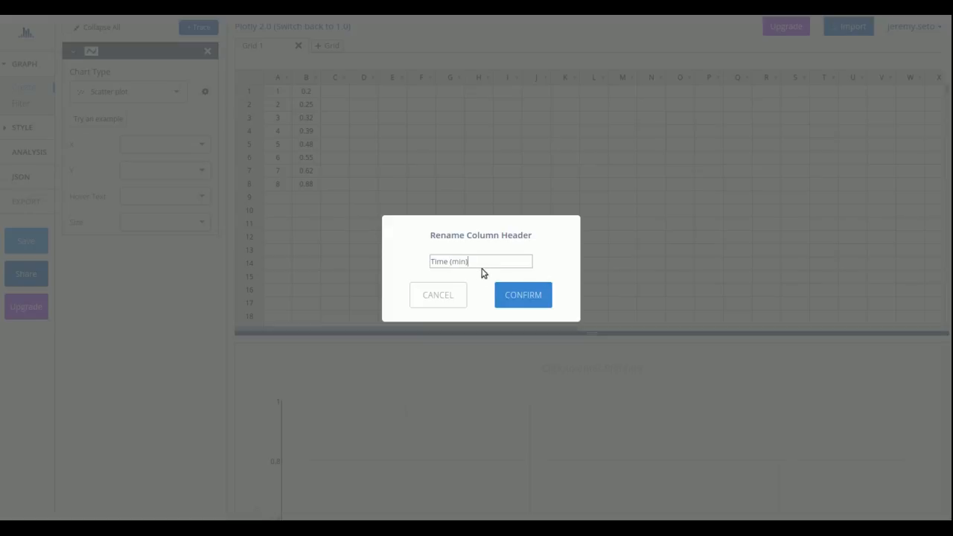
{"action": "left_click", "coordinate": [519, 296]}
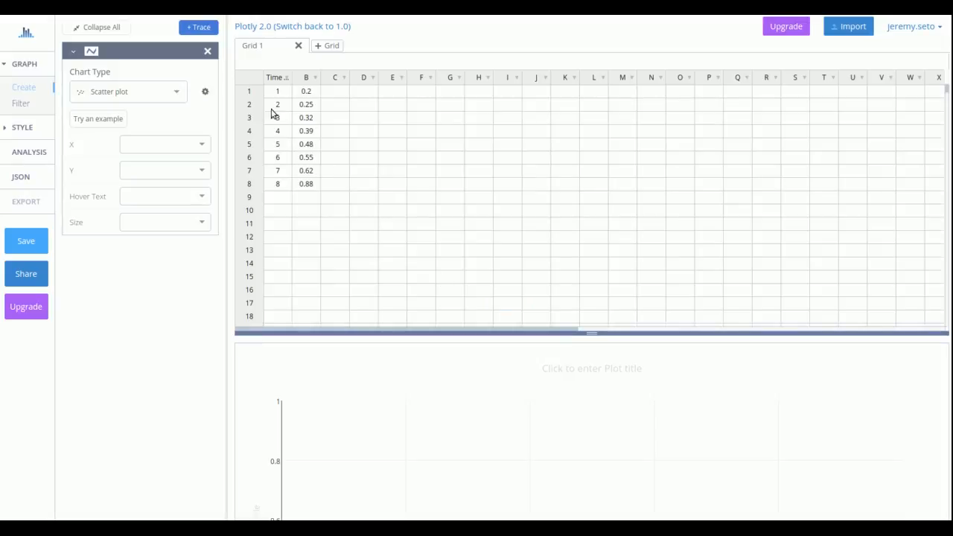
{"action": "left_click_drag", "start_coordinate": [291, 75], "coordinate": [310, 77]}
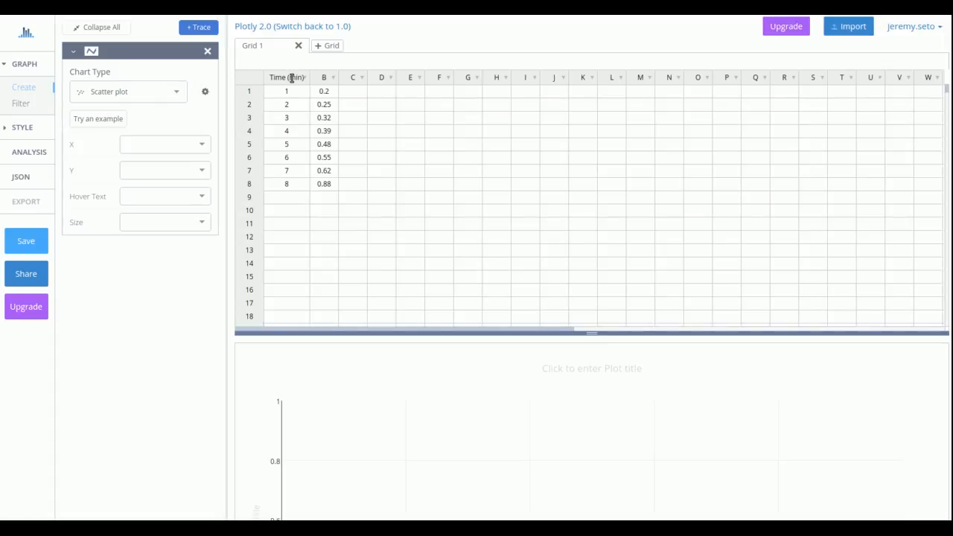
Step: Rename the header of column B to "OD (AU)"
{"action": "left_click", "coordinate": [333, 78]}
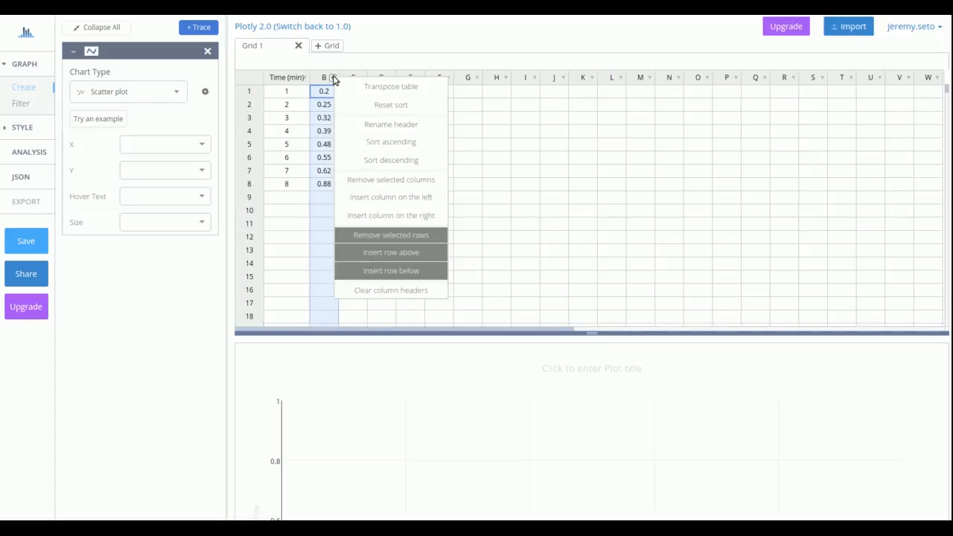
{"action": "left_click", "coordinate": [373, 123]}
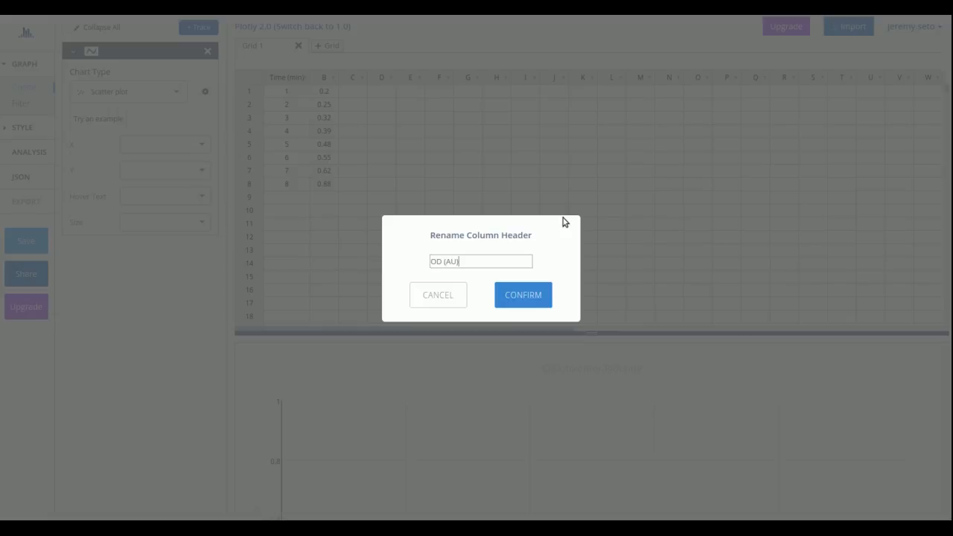
{"action": "left_click", "coordinate": [532, 295]}
Step: Shrink the grid area and plot the scatter chart with Time (min) as X and OD (AU) as Y
{"action": "left_click_drag", "start_coordinate": [581, 329], "coordinate": [563, 196]}
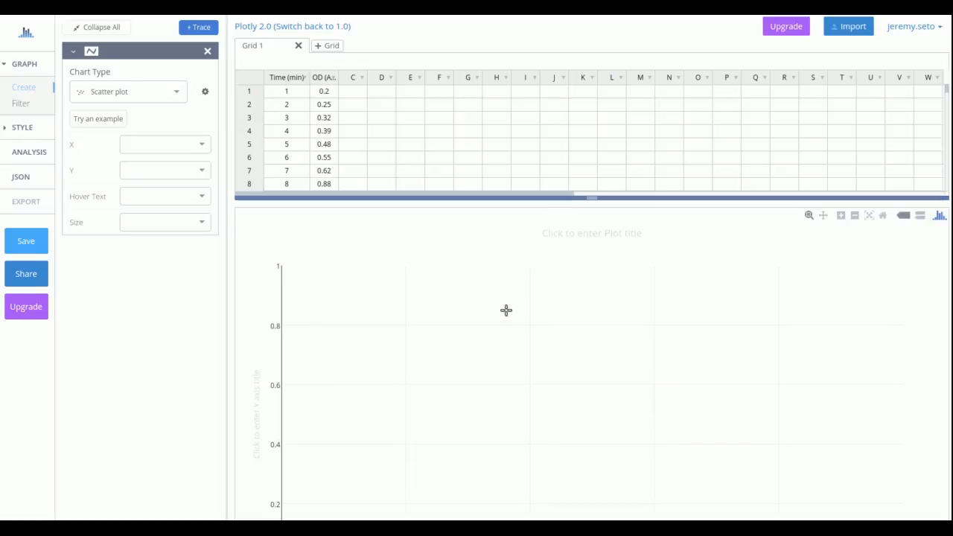
{"action": "scroll", "coordinate": [663, 276], "scroll_direction": "down", "scroll_amount": 1}
{"action": "scroll", "coordinate": [675, 267], "scroll_direction": "down", "scroll_amount": 2}
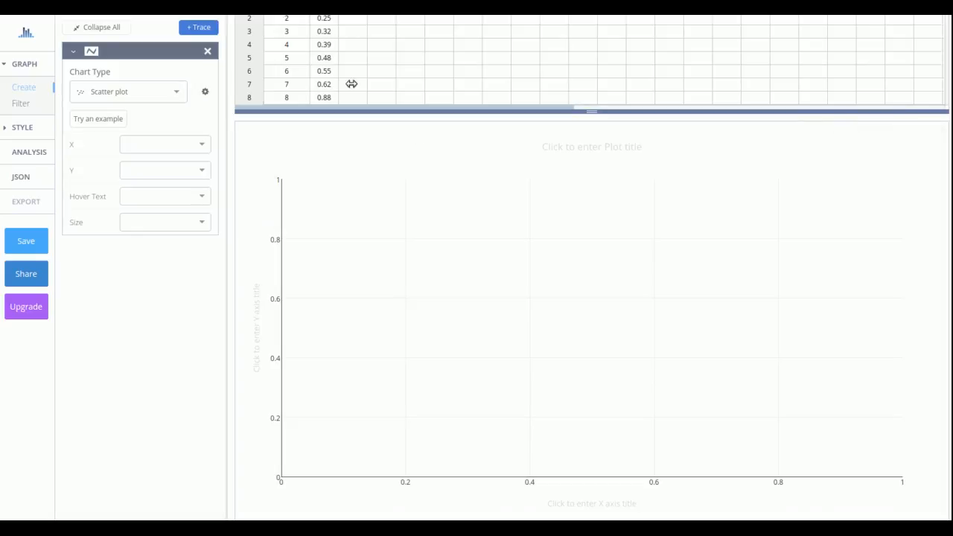
{"action": "scroll", "coordinate": [405, 245], "scroll_direction": "up", "scroll_amount": 3}
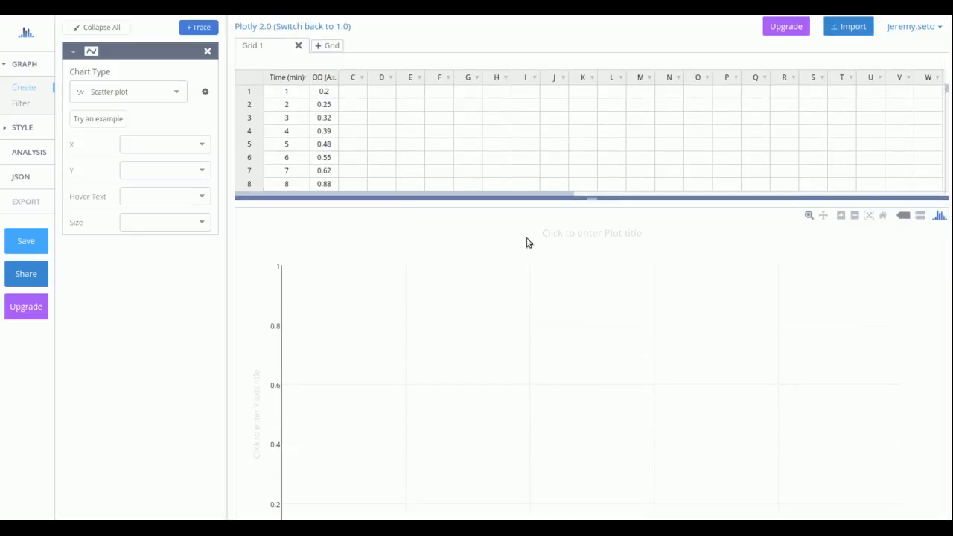
{"action": "scroll", "coordinate": [528, 243], "scroll_direction": "down", "scroll_amount": 3}
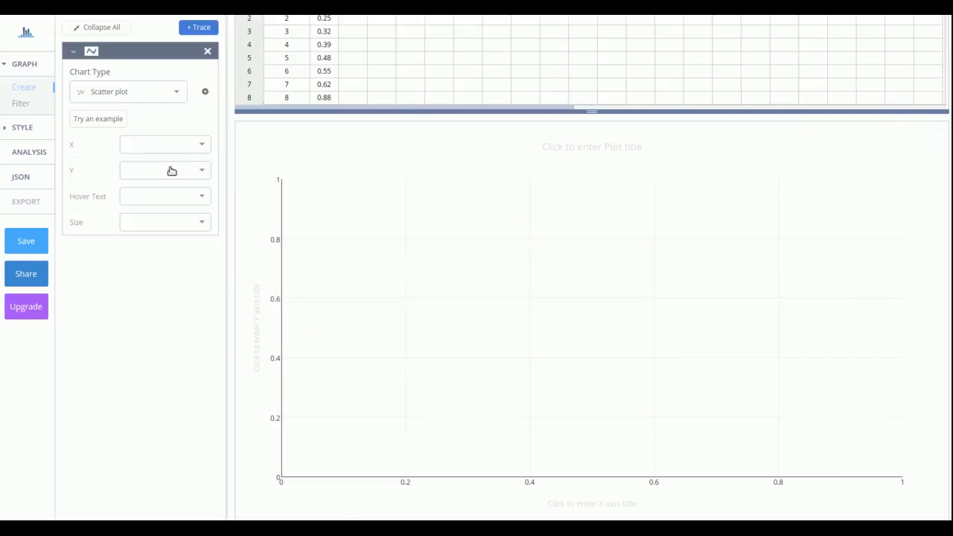
{"action": "left_click", "coordinate": [202, 146]}
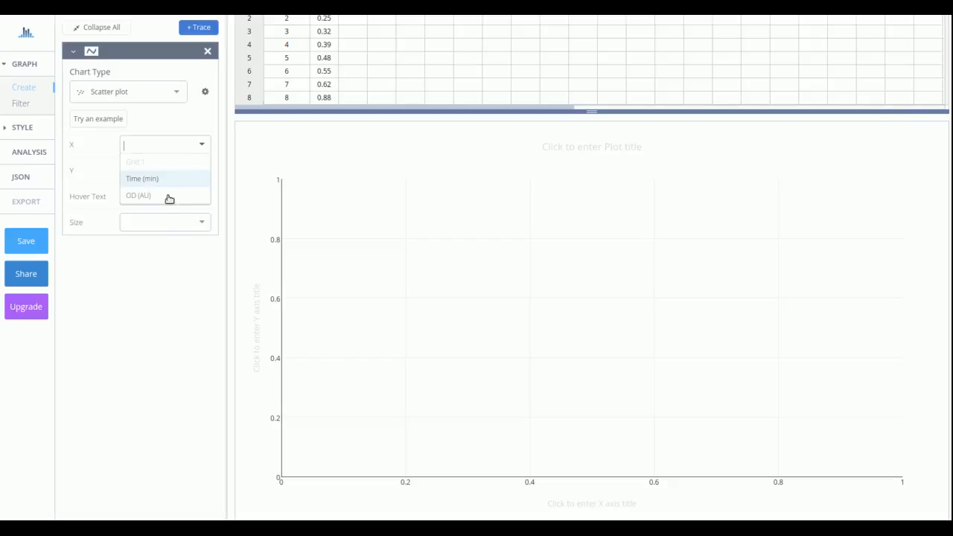
{"action": "left_click", "coordinate": [167, 180]}
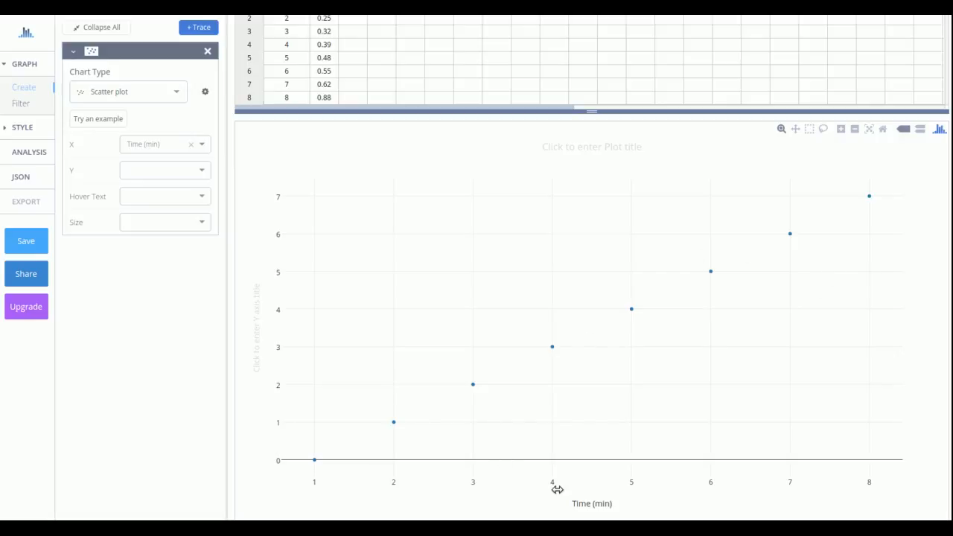
{"action": "left_click", "coordinate": [202, 174]}
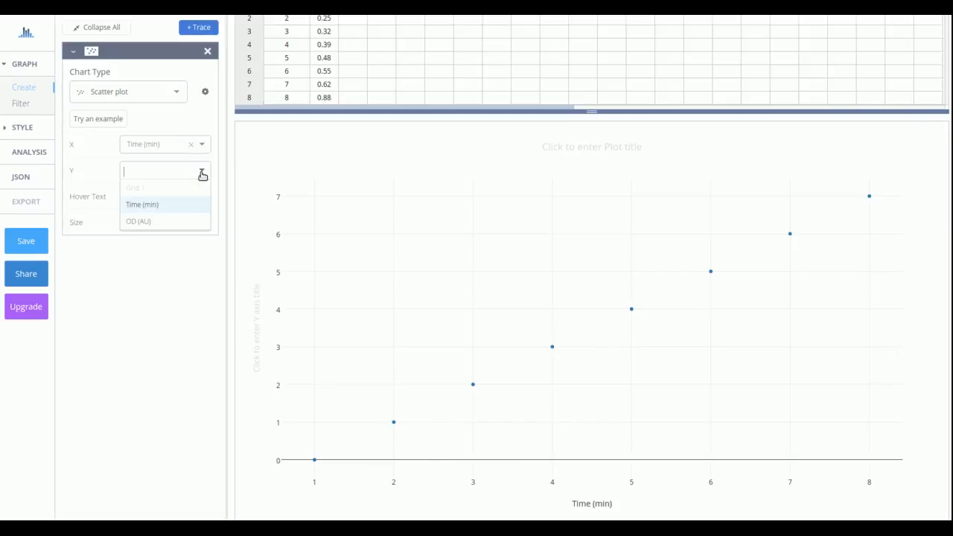
{"action": "left_click", "coordinate": [146, 222]}
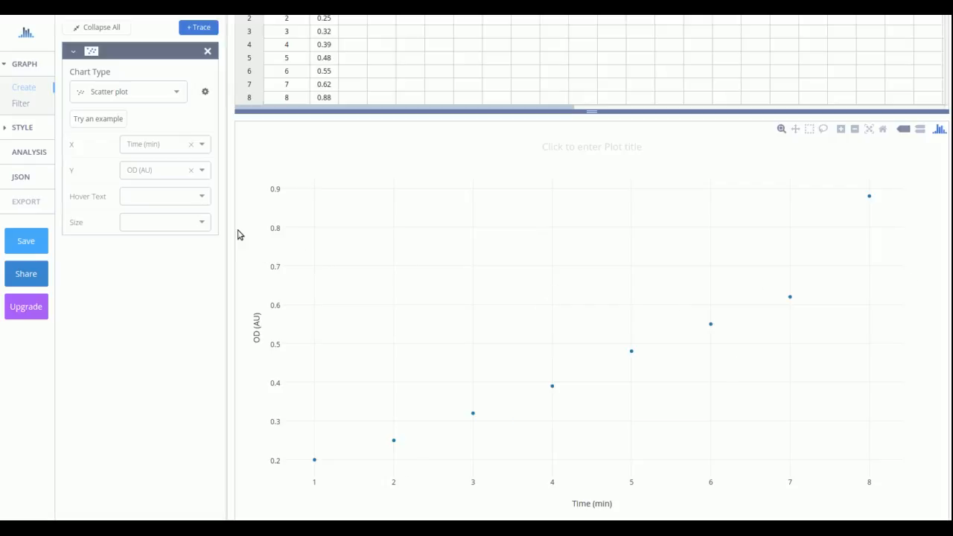
Step: Add a curve fitting analysis with the OD (AU) trace as its target
{"action": "left_click", "coordinate": [24, 155]}
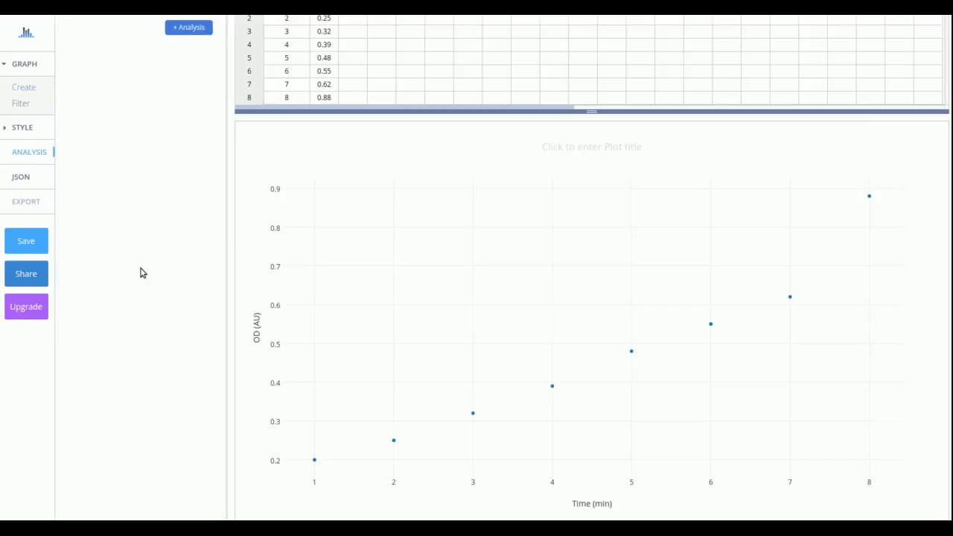
{"action": "left_click", "coordinate": [191, 30]}
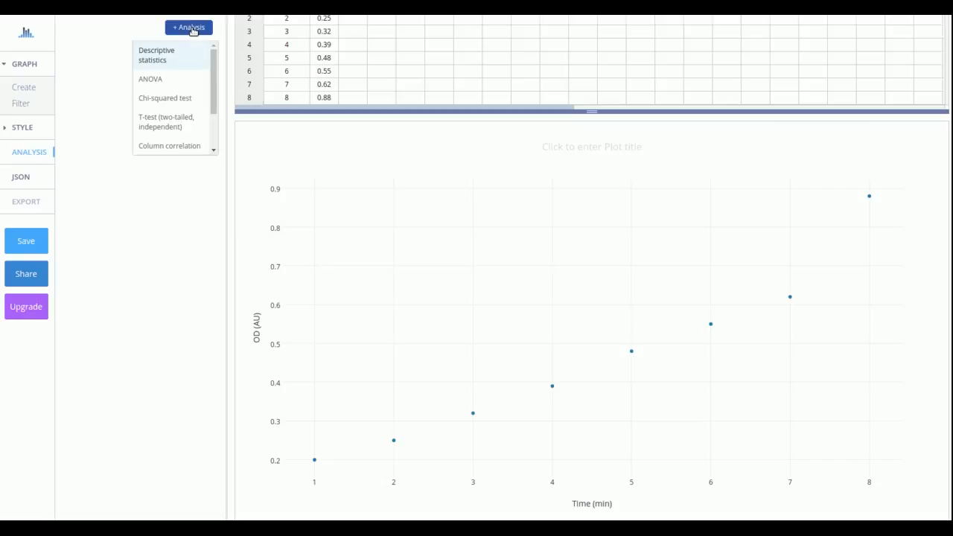
{"action": "scroll", "coordinate": [195, 99], "scroll_direction": "down", "scroll_amount": 2}
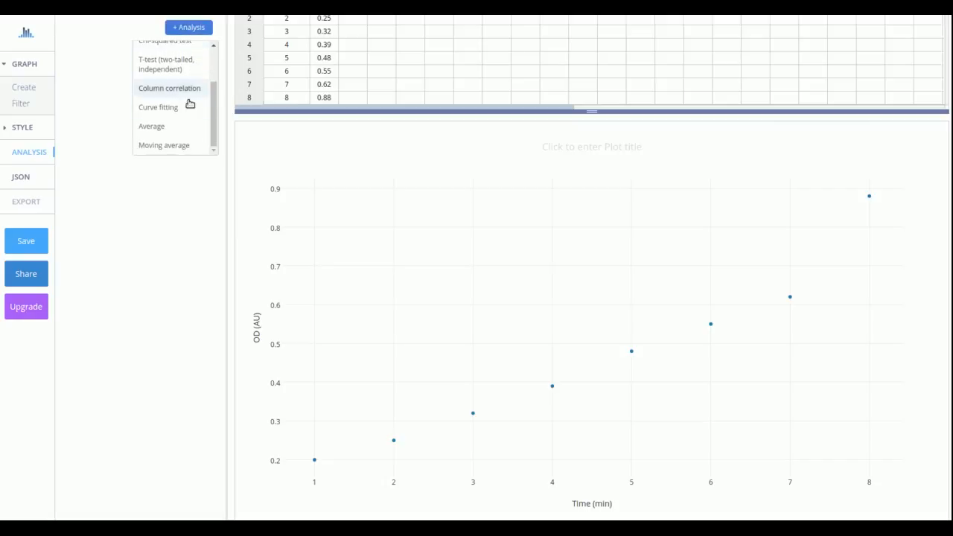
{"action": "left_click", "coordinate": [159, 108]}
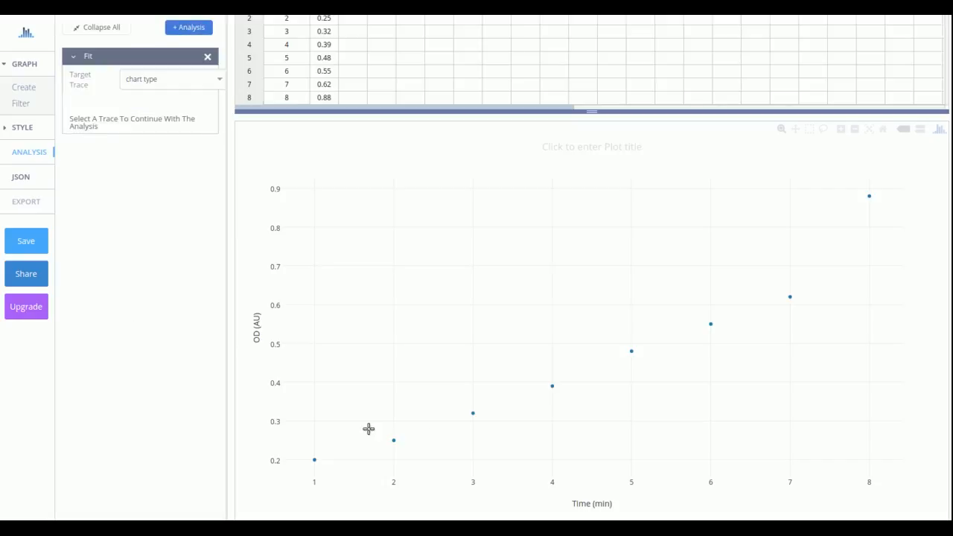
{"action": "left_click", "coordinate": [217, 81]}
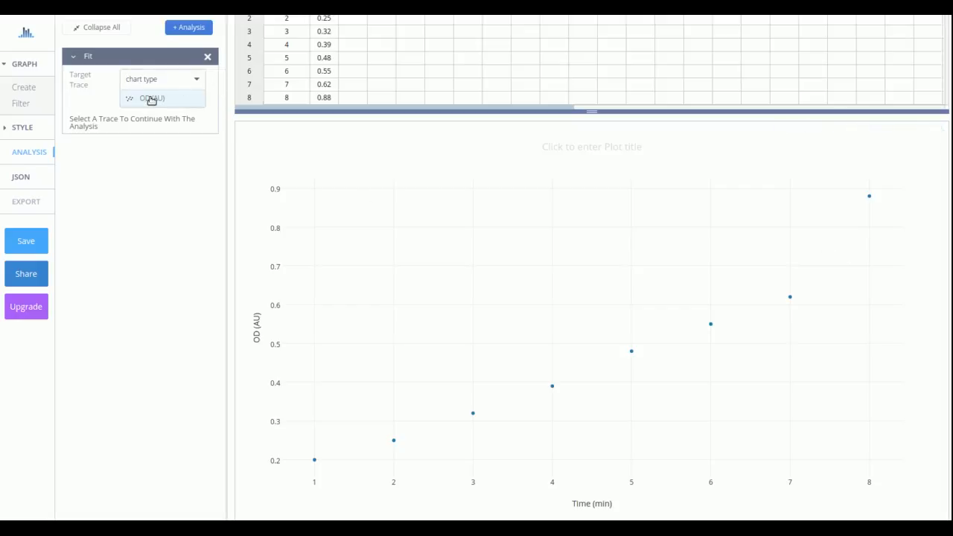
{"action": "left_click", "coordinate": [151, 100]}
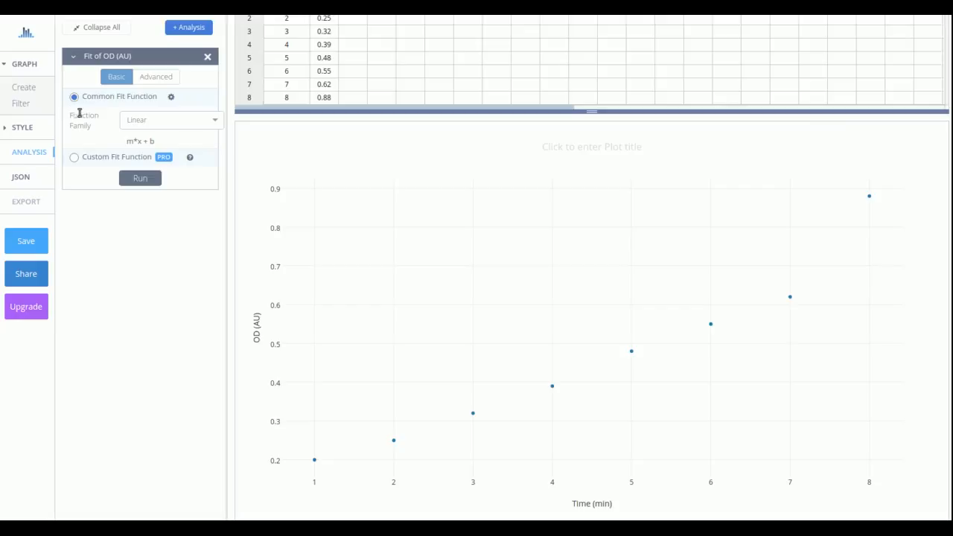
Step: Run the common fit function on OD (AU) with the Linear function family, m*x + b
{"action": "left_click", "coordinate": [215, 123]}
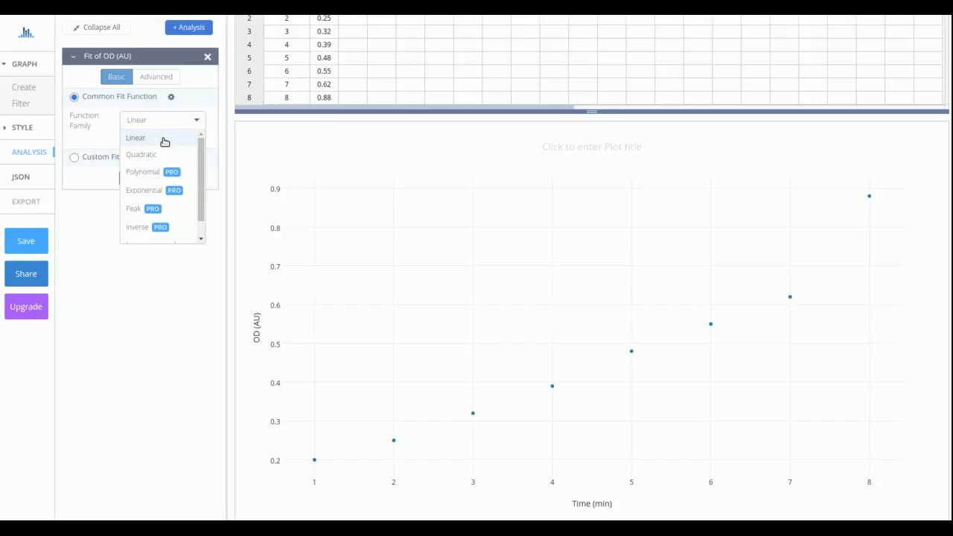
{"action": "left_click", "coordinate": [217, 120]}
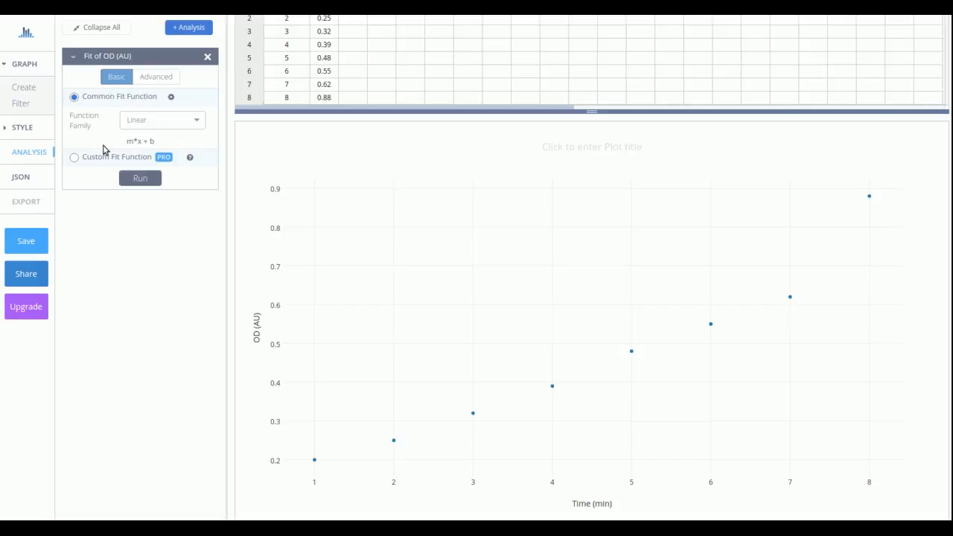
{"action": "left_click", "coordinate": [140, 180]}
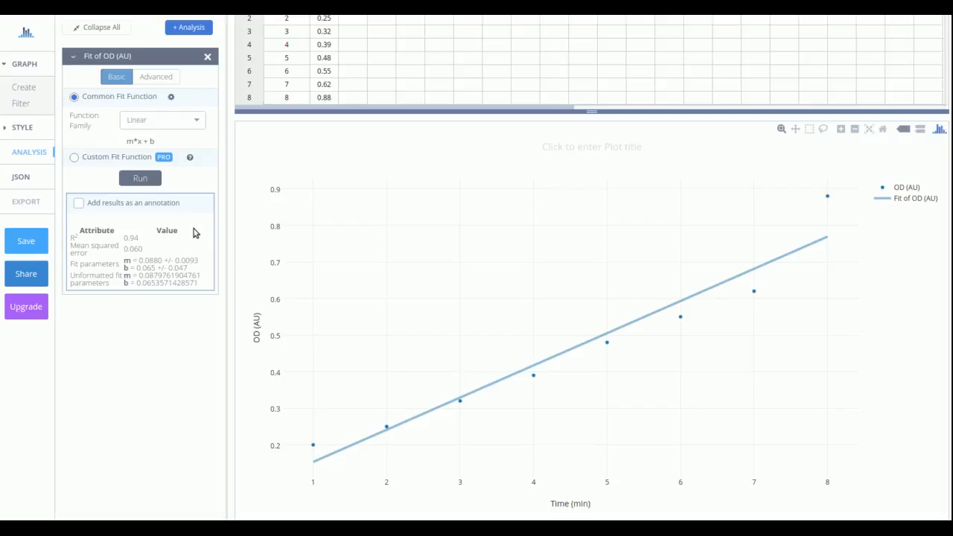
Step: Add the fit results to the plot as an annotation and place its text above the fit line, between 2 and 4 minutes
{"action": "left_click", "coordinate": [78, 205]}
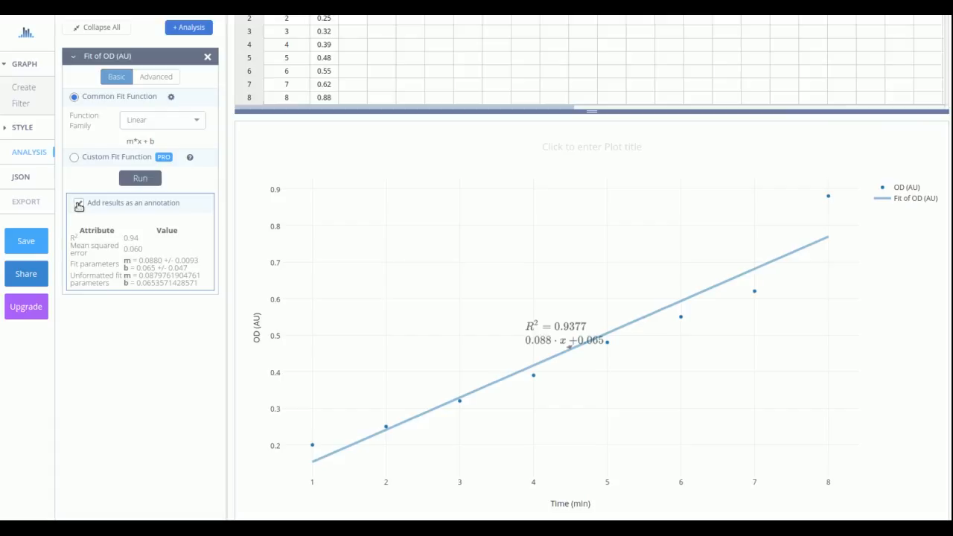
{"action": "mouse_move", "coordinate": [545, 333]}
{"action": "left_mouse_down"}
{"action": "mouse_move", "coordinate": [482, 298]}
{"action": "mouse_move", "coordinate": [452, 267]}
{"action": "left_mouse_up"}
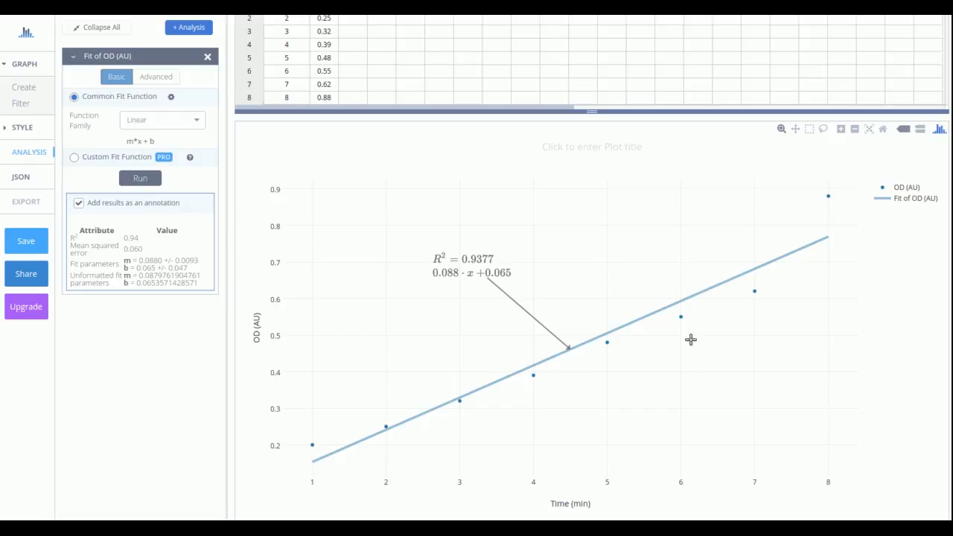
Step: Set the plot title to "Change in absorbance over time"
{"action": "left_click", "coordinate": [560, 146]}
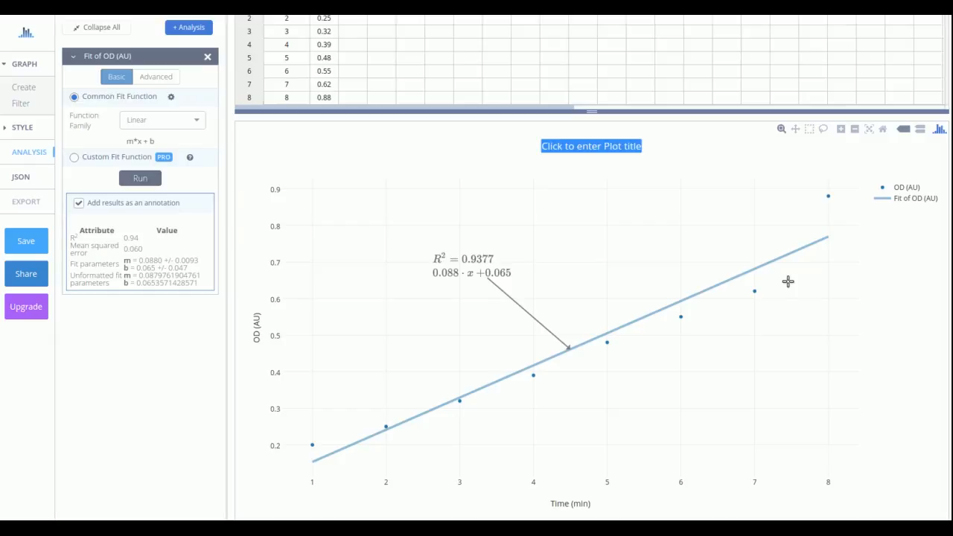
{"action": "type", "text": "Change in"}
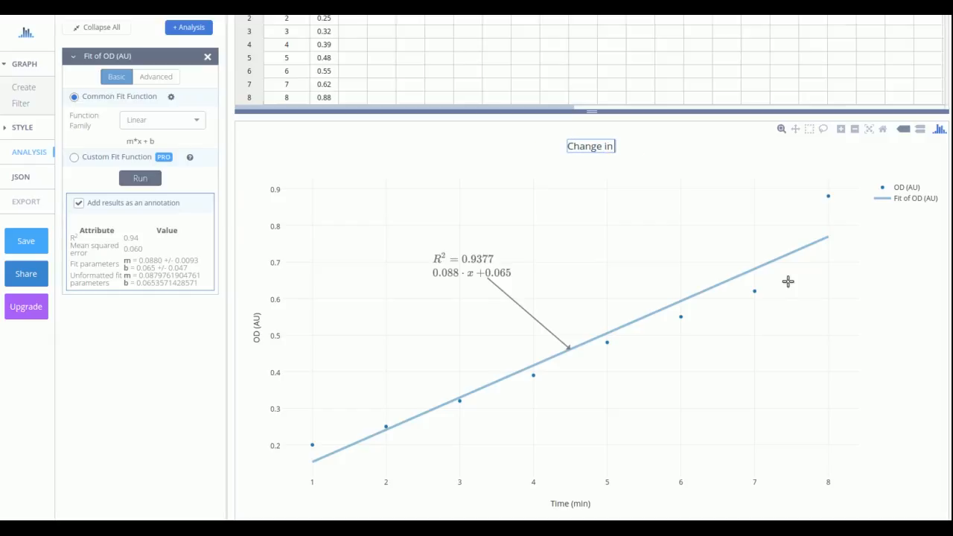
{"action": "type", "text": " absorbance"}
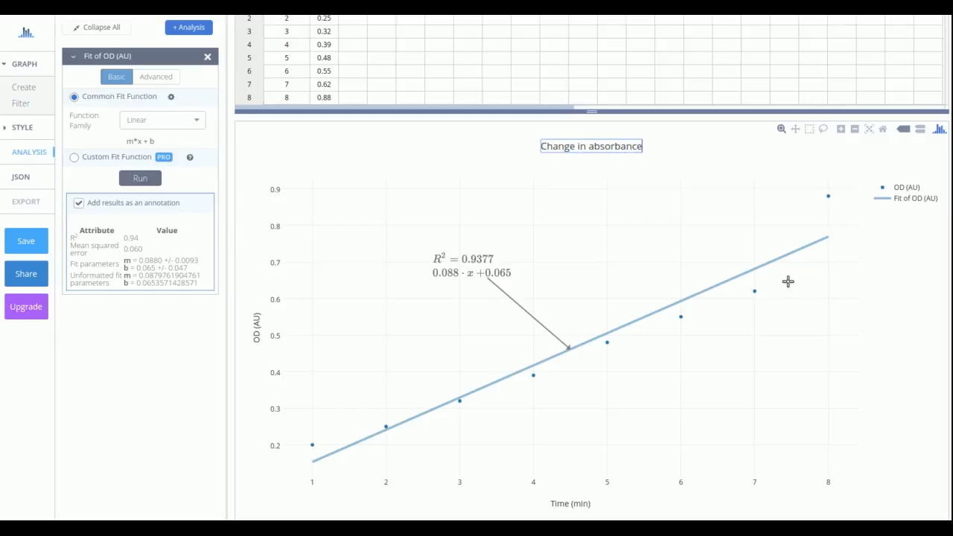
{"action": "type", "text": " over time"}
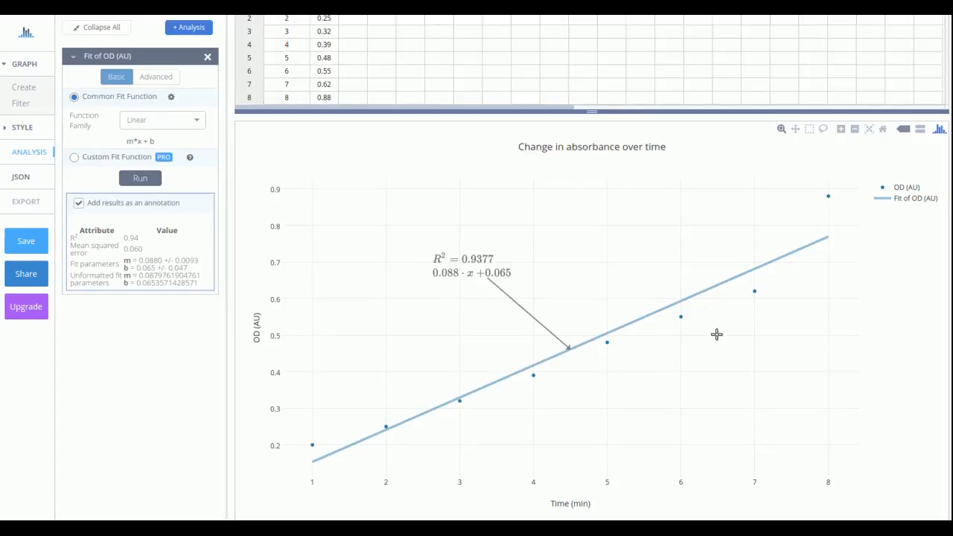
Step: Examine the privacy options offered for saving and sharing the plot and its data, and leave without saving
{"action": "left_click", "coordinate": [28, 240]}
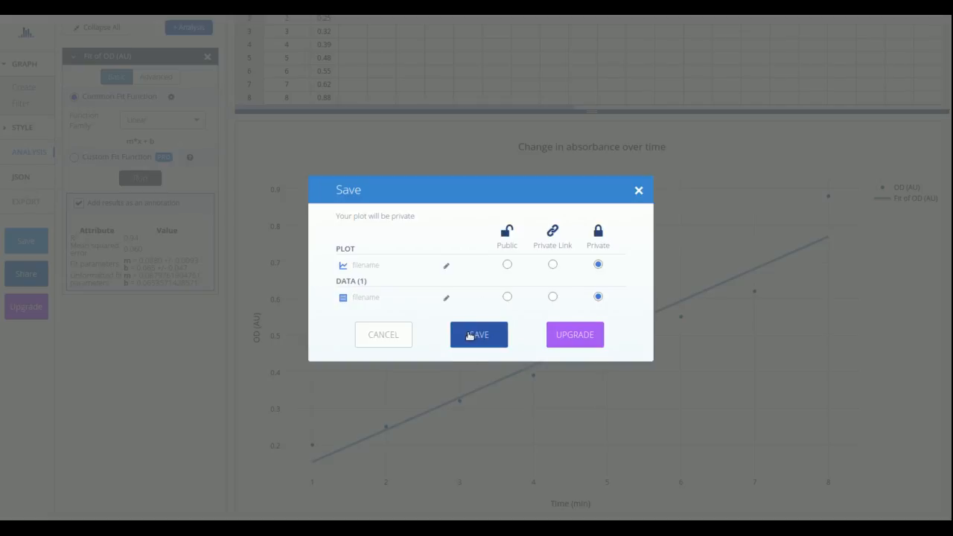
{"action": "left_click", "coordinate": [638, 192]}
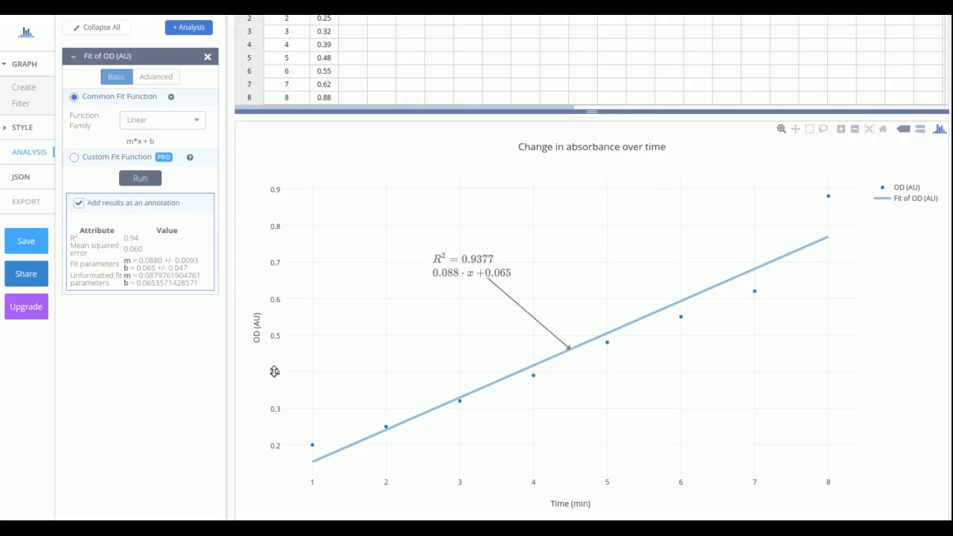
{"action": "left_click", "coordinate": [27, 277]}
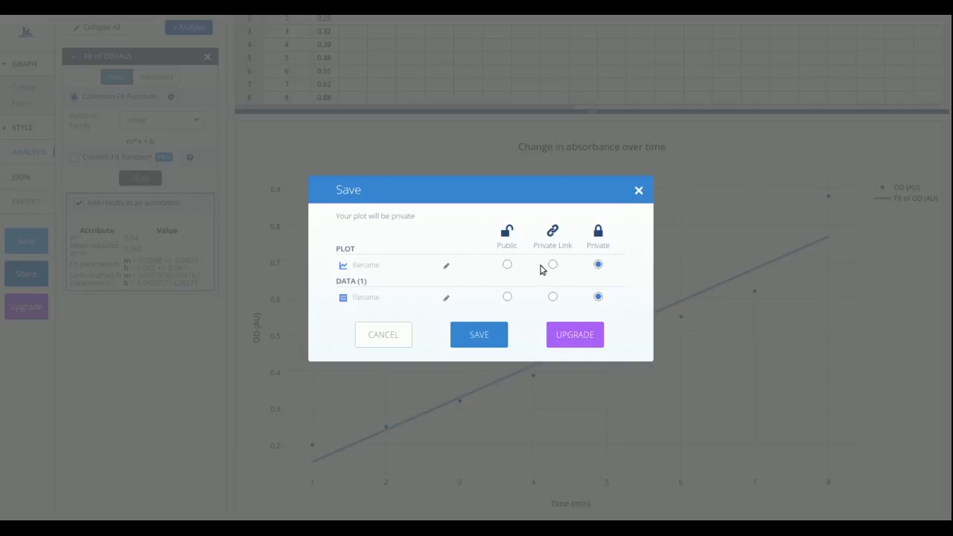
{"action": "left_click", "coordinate": [635, 191]}
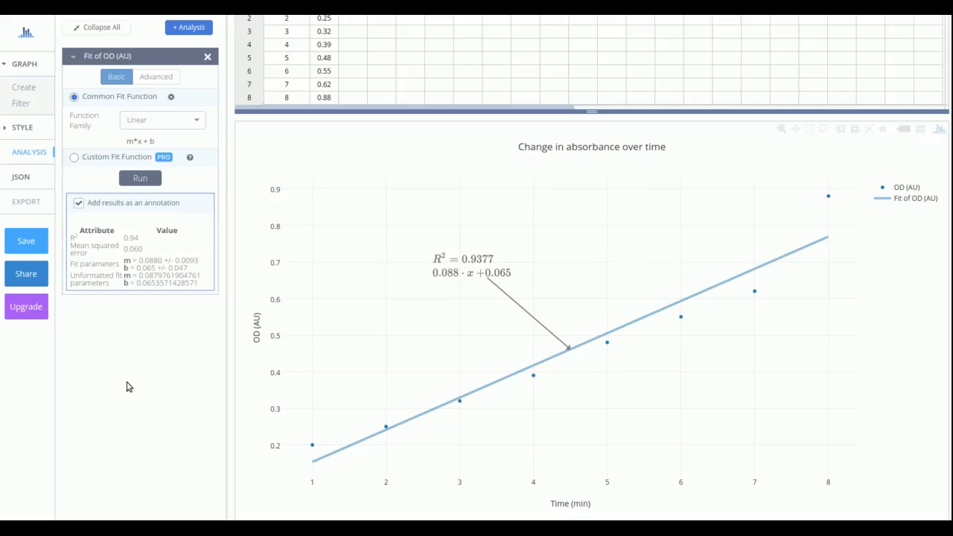